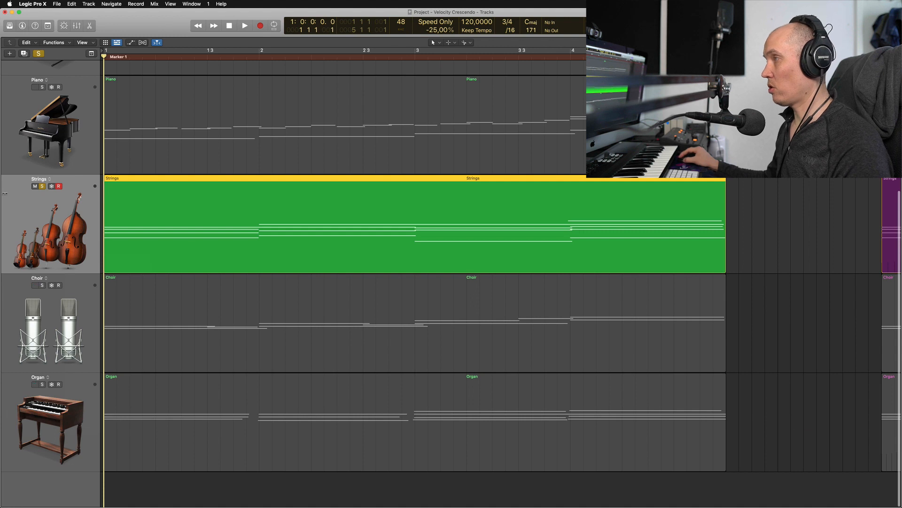
# Step: Show track automation and try adding single points on the Strings volume line
pyautogui.press('a')
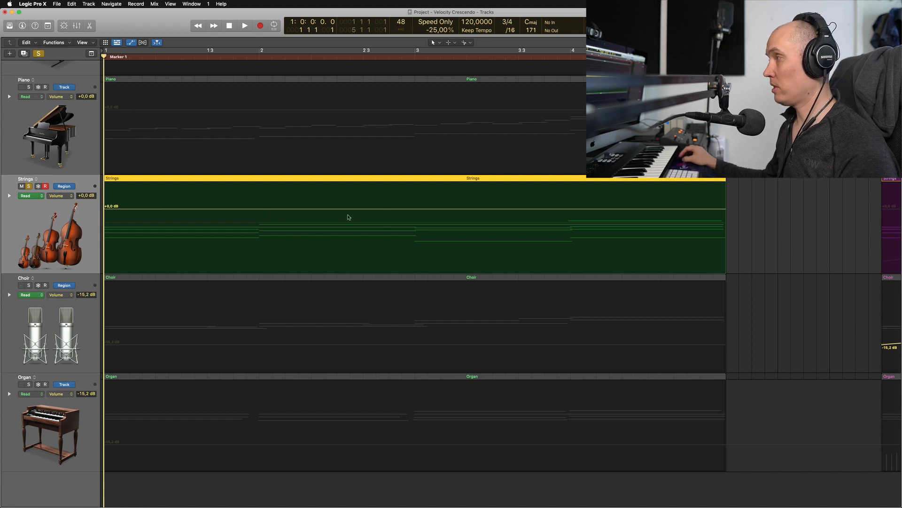
pyautogui.click(194, 208)
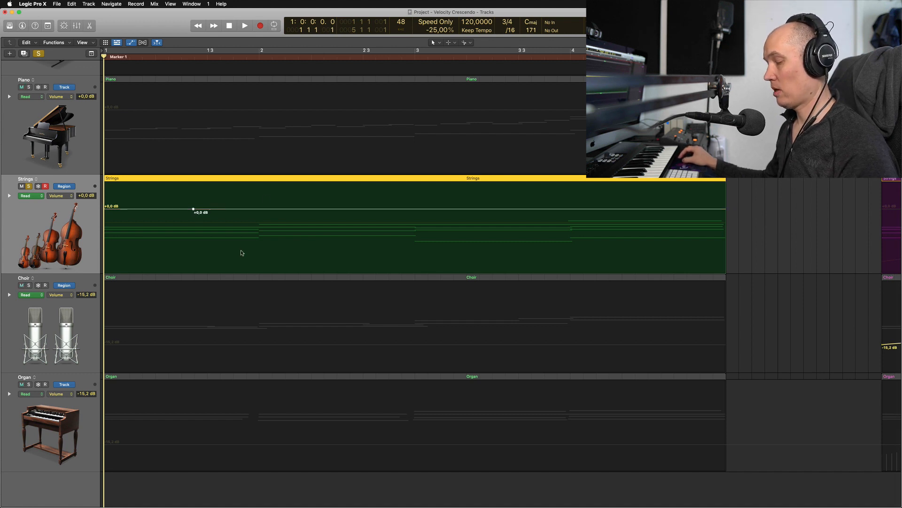
pyautogui.press('super+z')
pyautogui.click(209, 191)
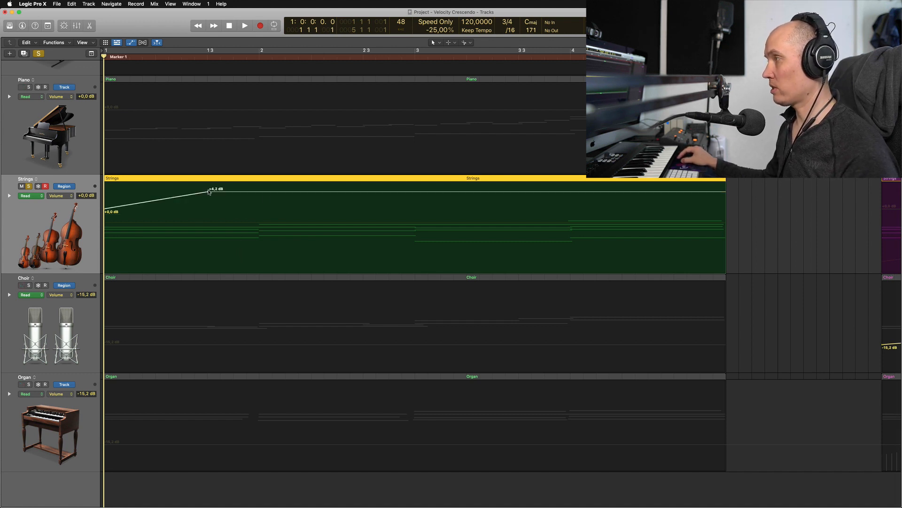
pyautogui.press('super+z')
# Step: Try adding three volume points on the Strings line with the Pencil tool
pyautogui.click(438, 41)
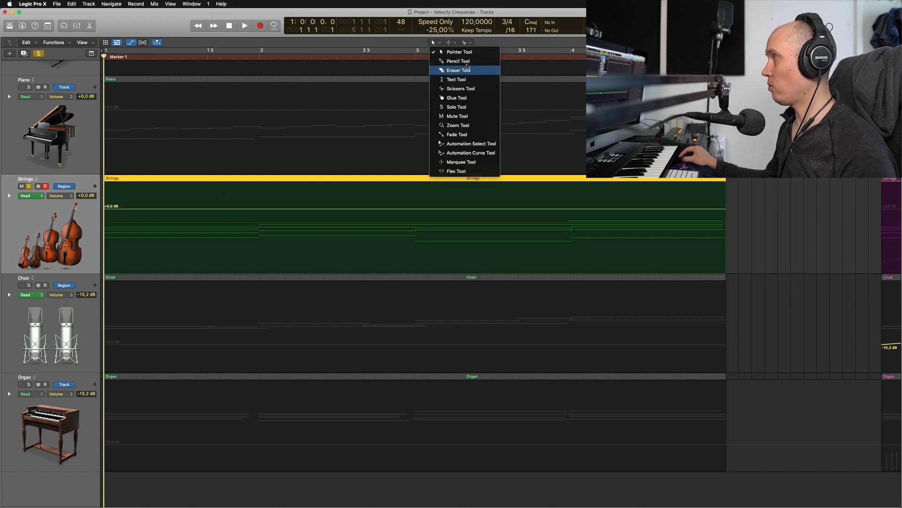
pyautogui.click(454, 60)
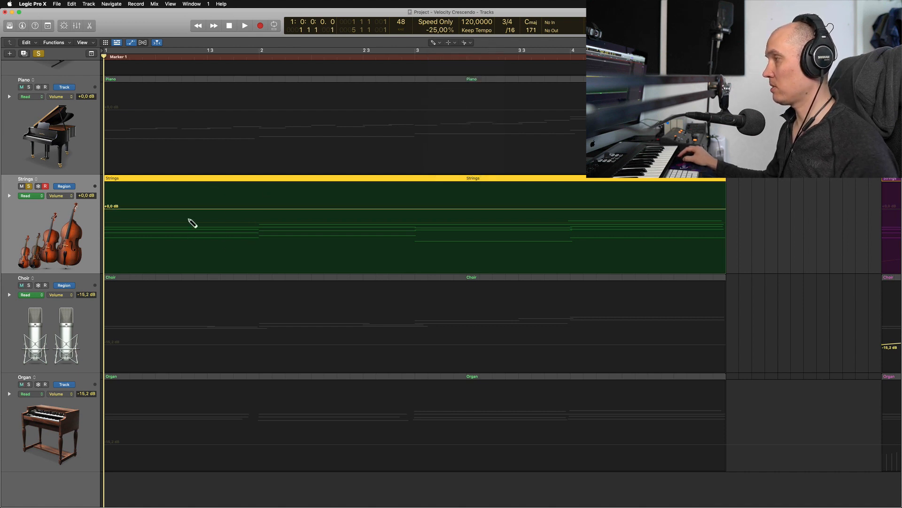
pyautogui.click(213, 235)
pyautogui.click(339, 205)
pyautogui.click(421, 238)
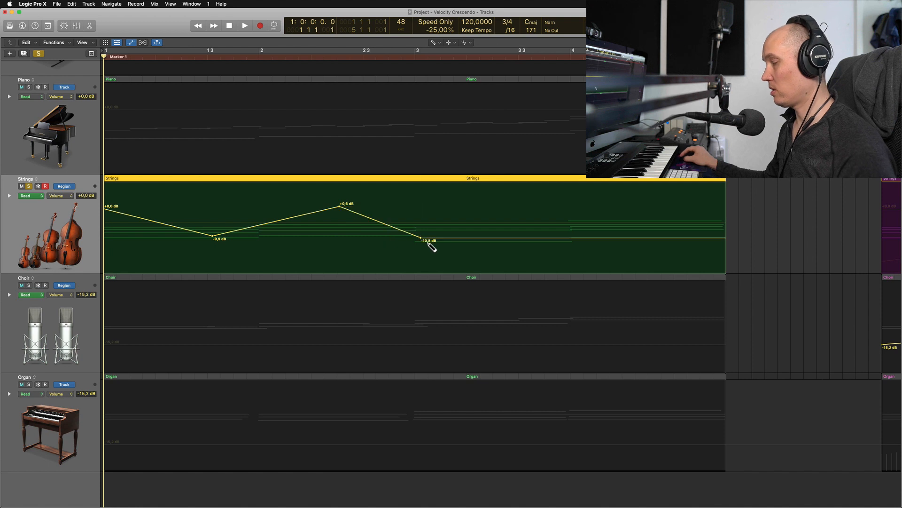
pyautogui.press('super+z')
pyautogui.press('super+z')
pyautogui.press('super+z')
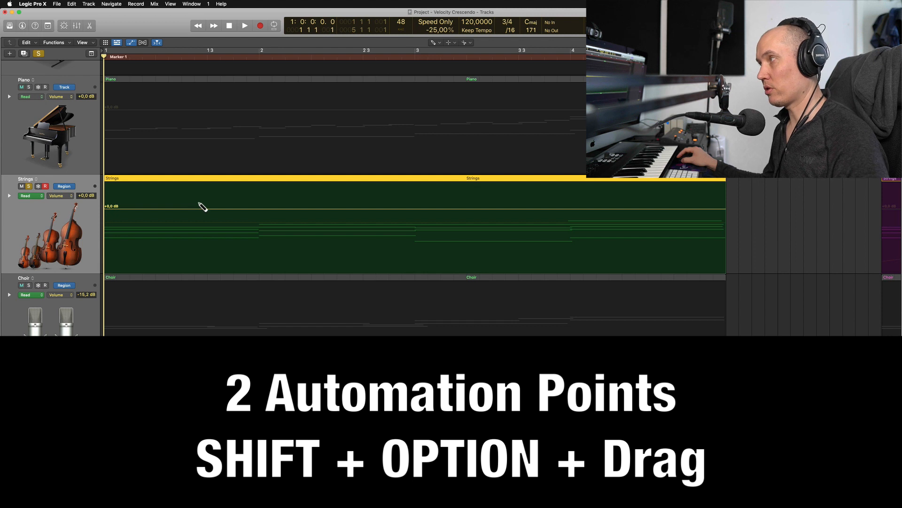
# Step: Switch back to the Pointer tool and add four pairs of volume points along the Strings line
pyautogui.click(440, 50)
pyautogui.click(434, 42)
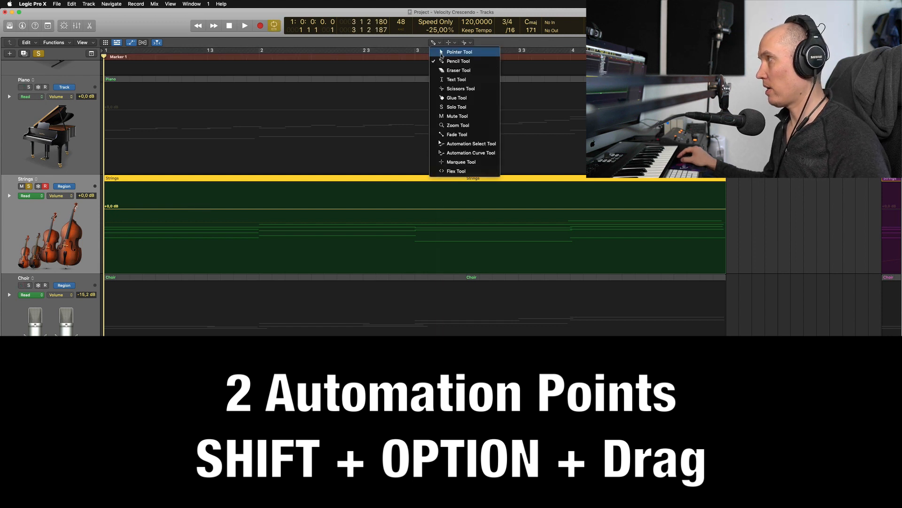
pyautogui.click(442, 52)
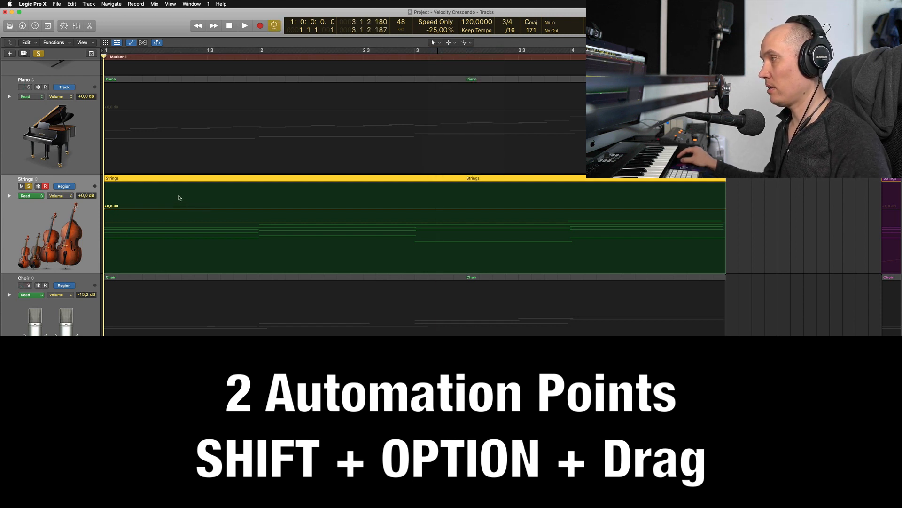
pyautogui.moveTo(187, 202); pyautogui.dragTo(273, 232)
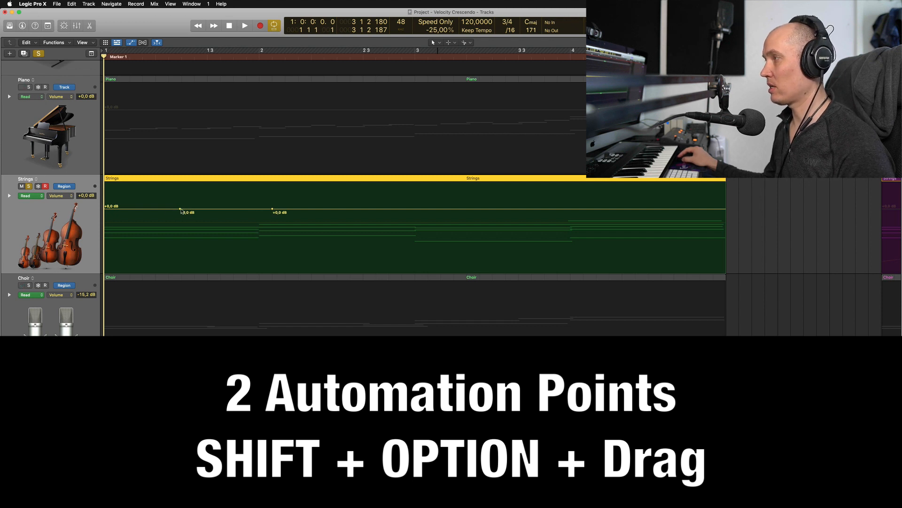
pyautogui.moveTo(344, 198); pyautogui.dragTo(410, 231)
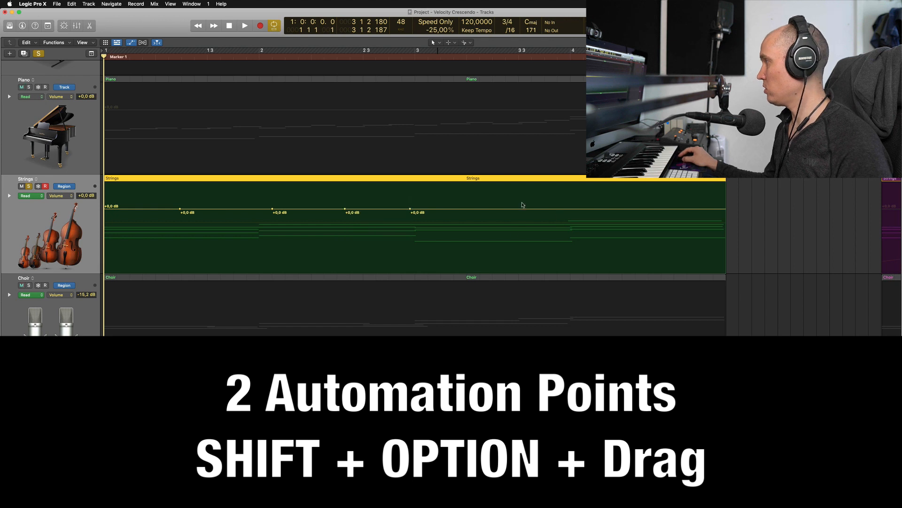
pyautogui.moveTo(502, 197); pyautogui.dragTo(578, 232)
pyautogui.moveTo(645, 196); pyautogui.dragTo(689, 232)
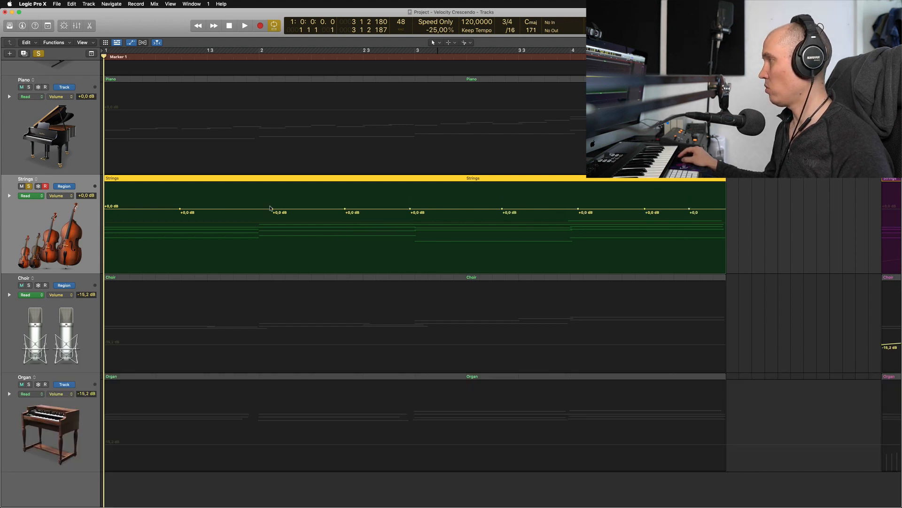
# Step: Pull down the Strings volume points near bar 2 and bar 2 3 to about -3.5 and -4.1 dB
pyautogui.moveTo(274, 209); pyautogui.dragTo(466, 221)
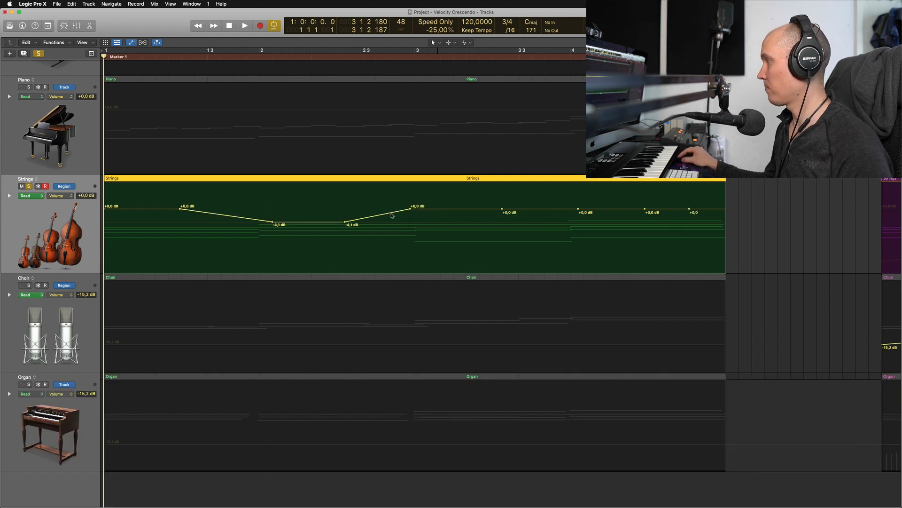
pyautogui.press('super+z')
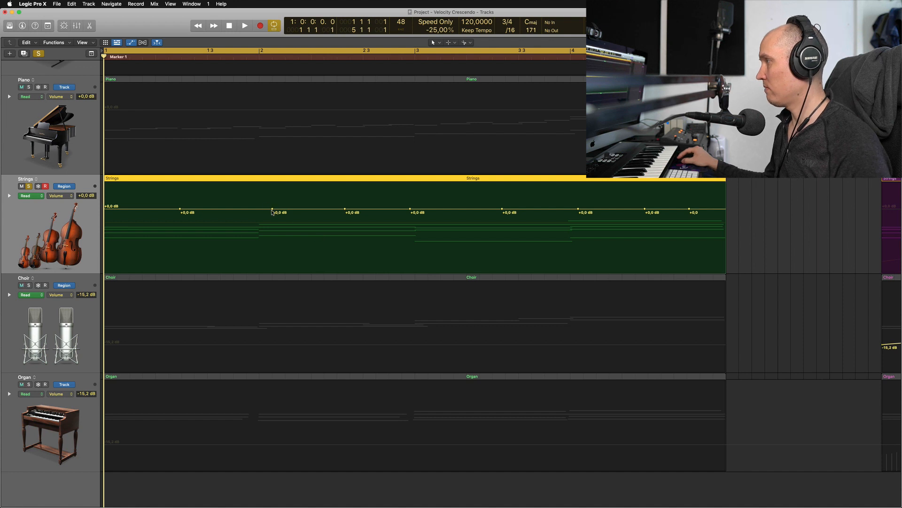
pyautogui.moveTo(272, 209); pyautogui.dragTo(273, 220)
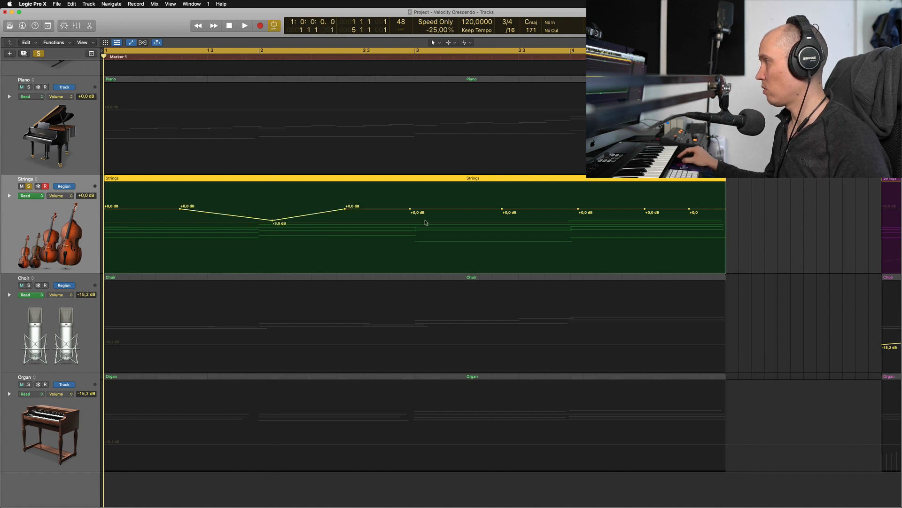
pyautogui.moveTo(411, 209); pyautogui.dragTo(410, 221)
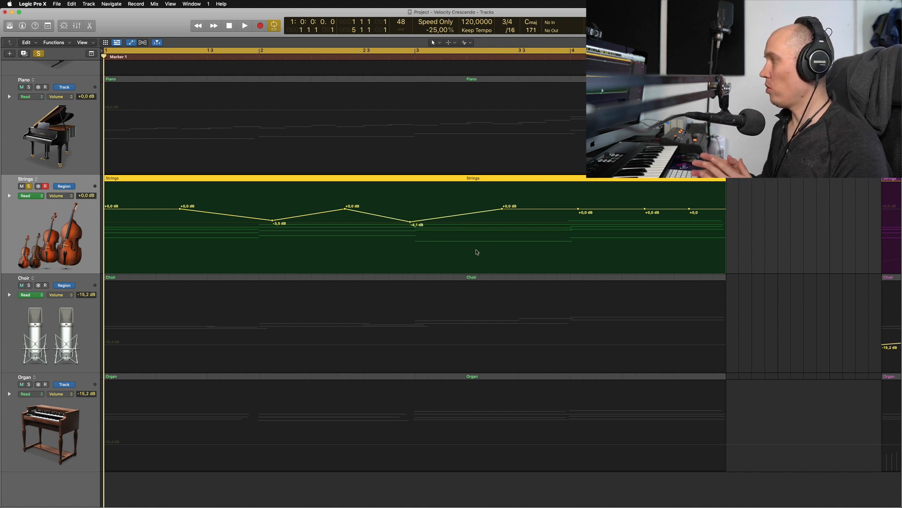
# Step: Undo the recent point edits and delete all automation on the Strings track
pyautogui.press('super+z')
pyautogui.press('super+z')
pyautogui.press('super+z')
pyautogui.press('super+z')
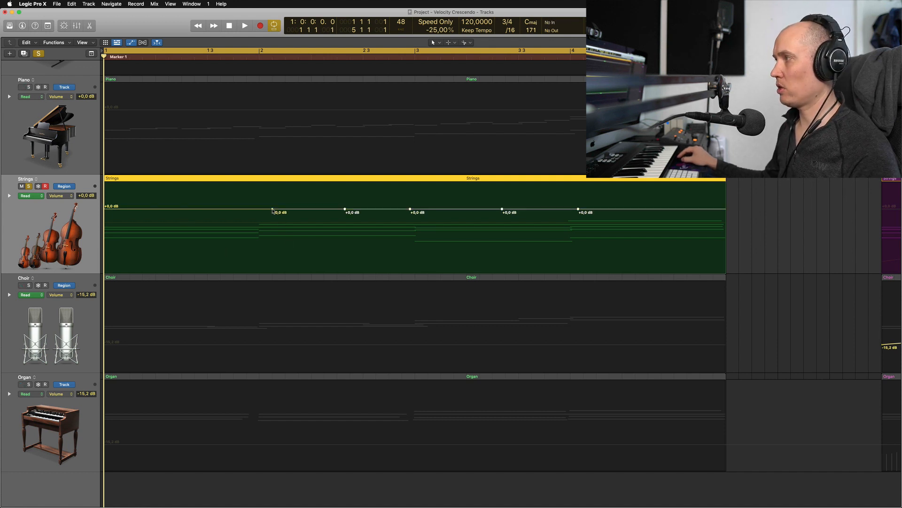
pyautogui.press('ctrl+super+BackSpace')
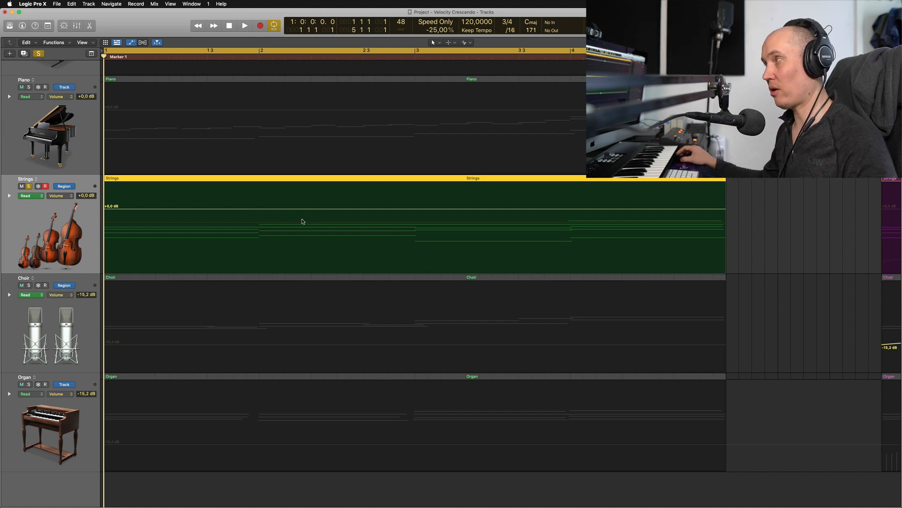
# Step: Open the Strings region in the Piano Roll and add four Modulation points spanning roughly beat 1 3 to 2 3
pyautogui.doubleClick(334, 184)
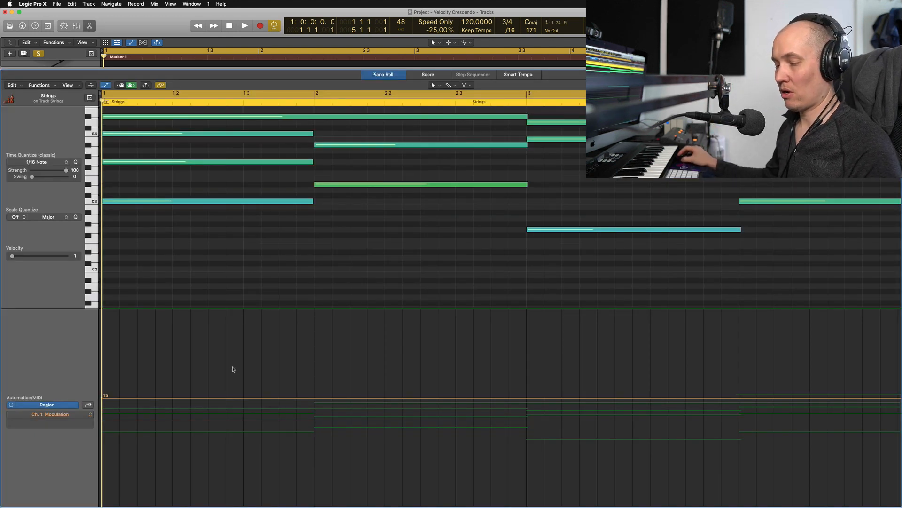
pyautogui.moveTo(221, 383); pyautogui.dragTo(464, 434)
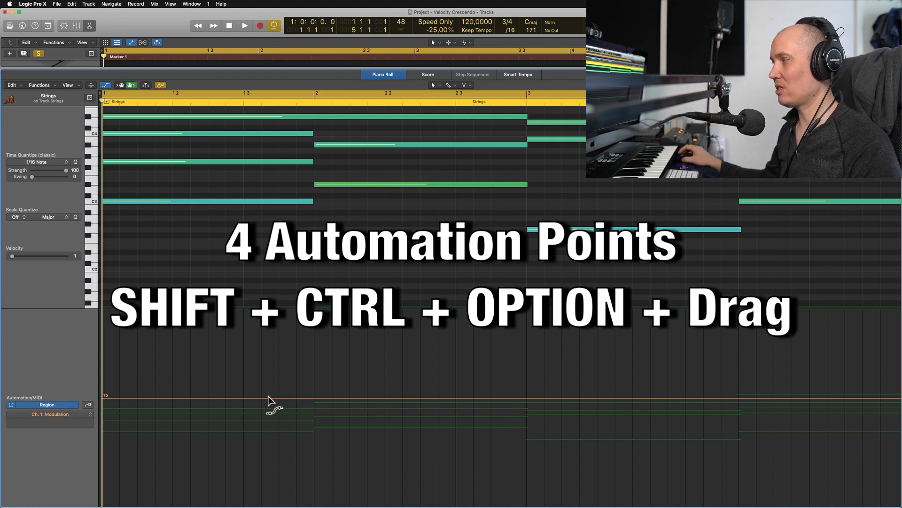
pyautogui.moveTo(259, 373); pyautogui.dragTo(380, 431)
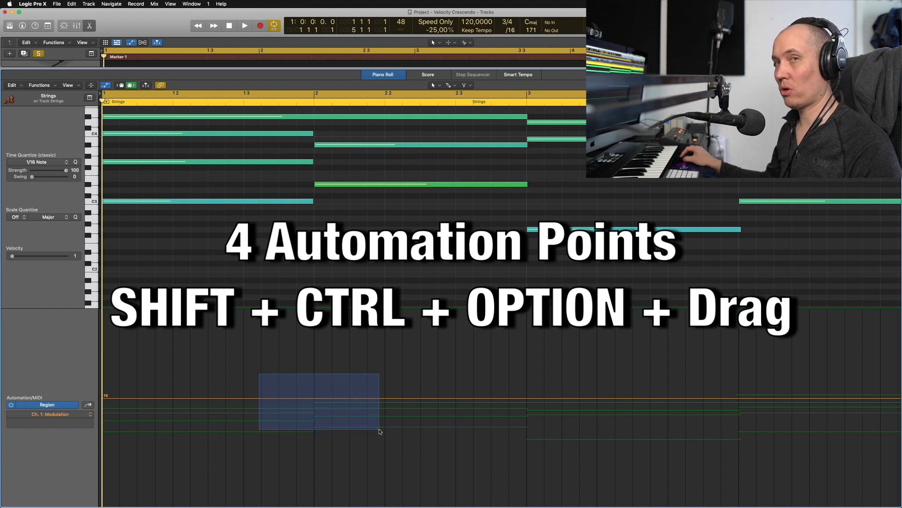
pyautogui.moveTo(379, 431); pyautogui.dragTo(448, 442)
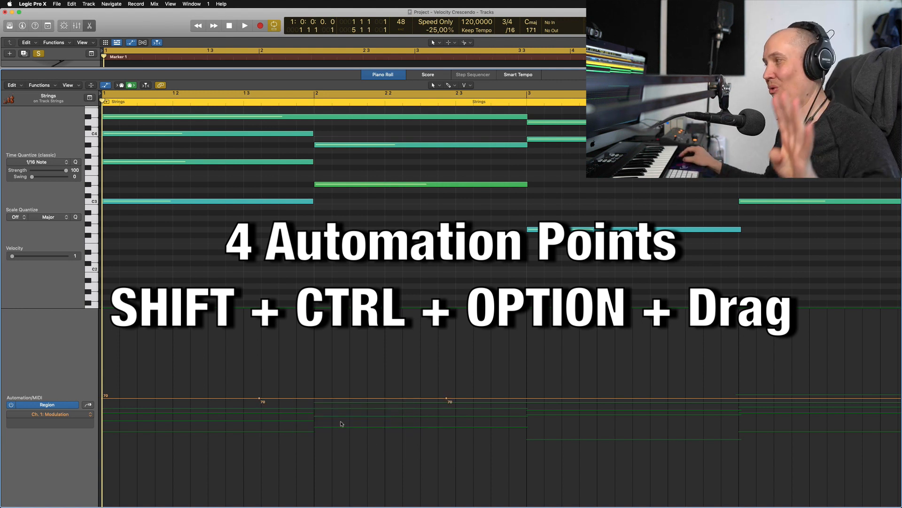
# Step: Raise the segment between the four Modulation points to 97 and try narrowing its top
pyautogui.moveTo(334, 401); pyautogui.dragTo(338, 358)
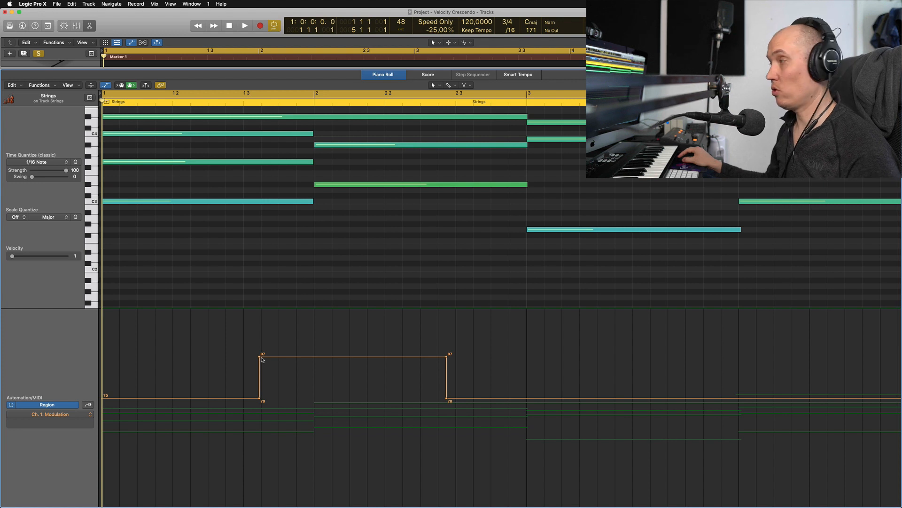
pyautogui.moveTo(259, 356); pyautogui.dragTo(305, 356)
pyautogui.moveTo(445, 357); pyautogui.dragTo(407, 357)
pyautogui.press('super+z')
pyautogui.press('super+z')
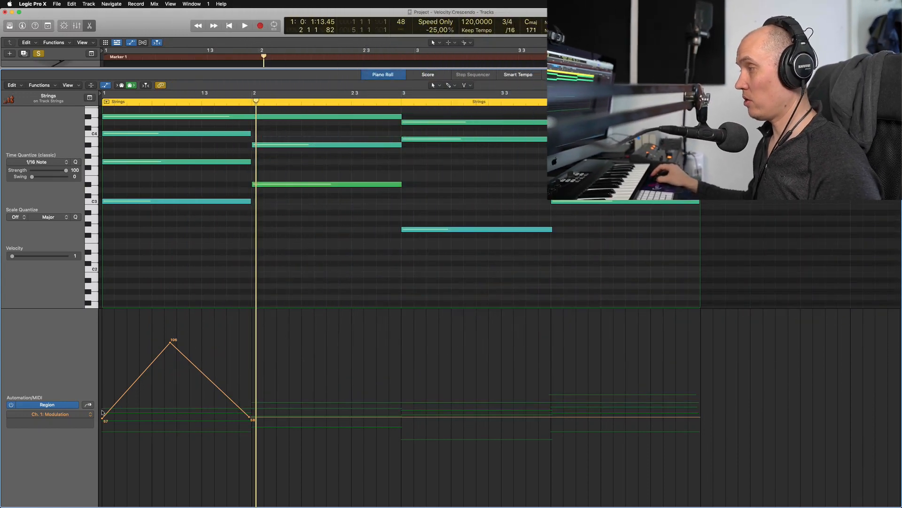
# Step: Play back from the start and duplicate the triangular Modulation ramp right after itself, starting at bar 2
pyautogui.press('Return')
pyautogui.press('space')
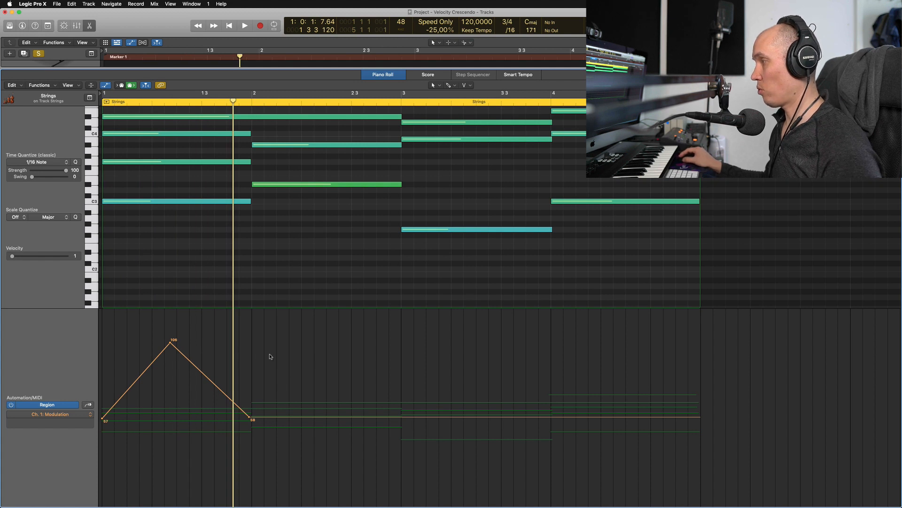
pyautogui.moveTo(270, 356); pyautogui.dragTo(171, 348)
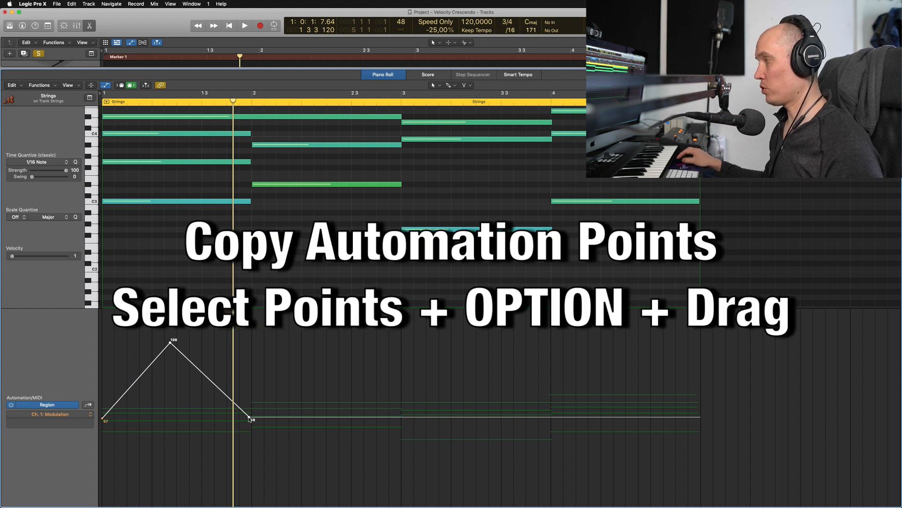
pyautogui.moveTo(249, 418); pyautogui.dragTo(401, 432)
pyautogui.click(363, 416)
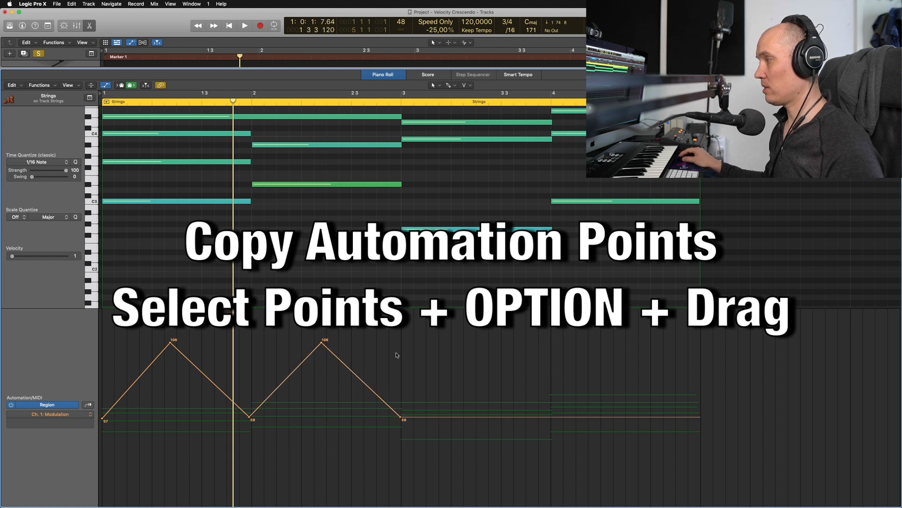
# Step: Copy both Modulation triangles to start at bar 3 and play back the result
pyautogui.moveTo(406, 352); pyautogui.dragTo(166, 350)
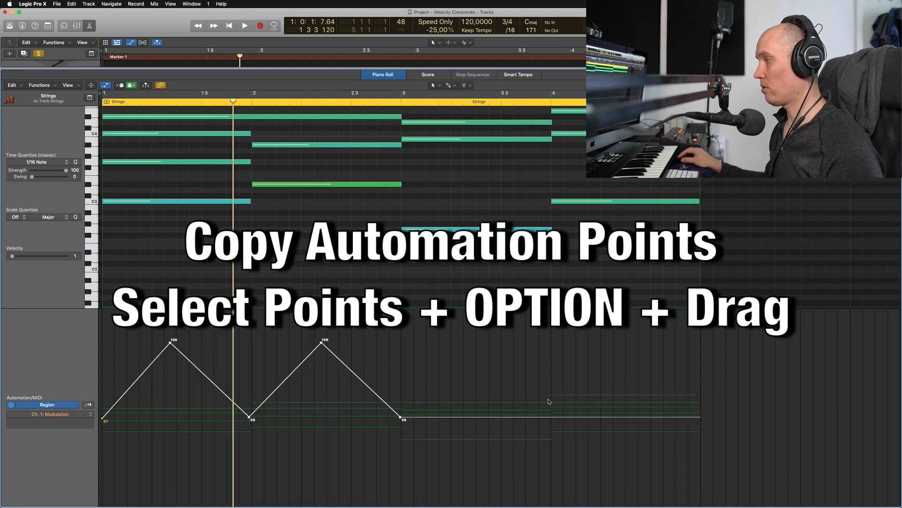
pyautogui.moveTo(400, 418); pyautogui.dragTo(698, 419)
pyautogui.click(599, 442)
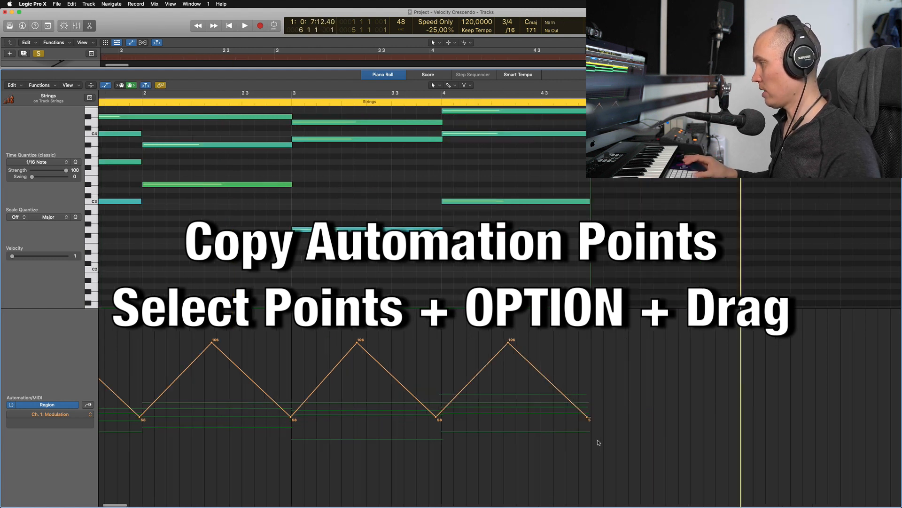
pyautogui.press('space')
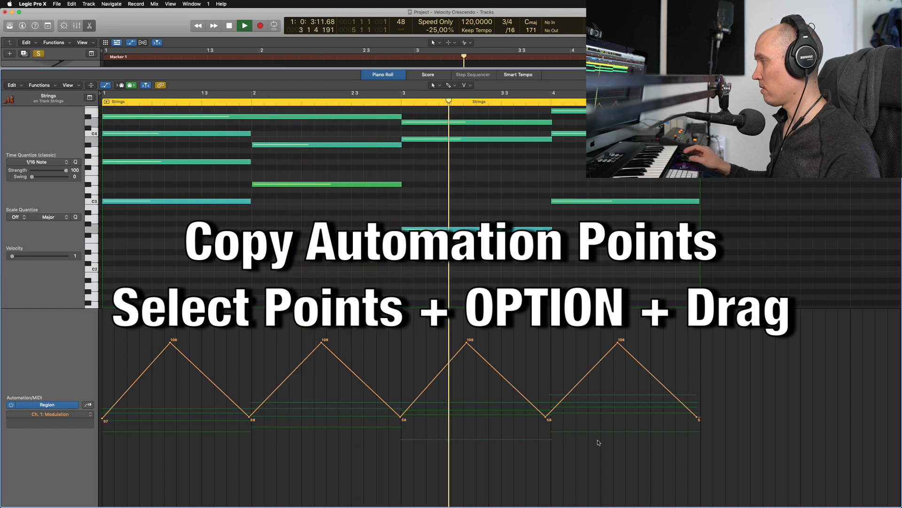
pyautogui.press('space')
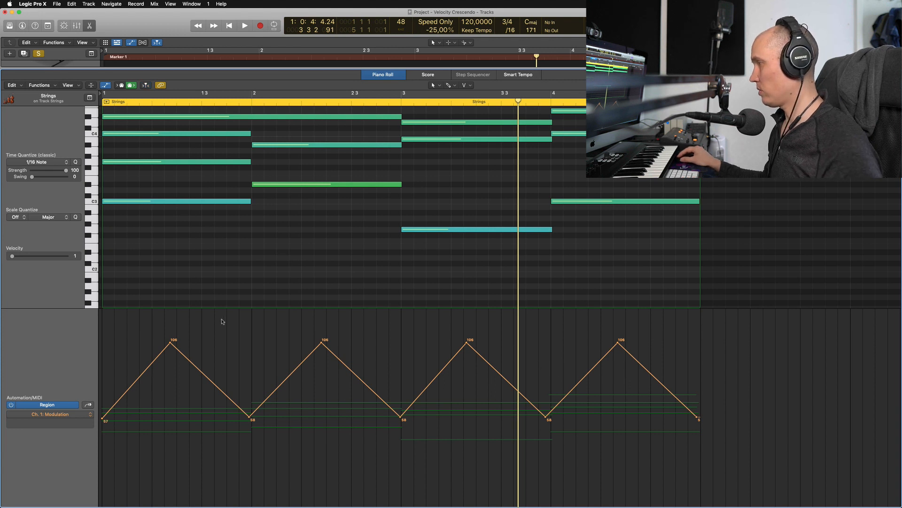
# Step: Delete the Modulation points after the first peak and move that peak to bar 2
pyautogui.moveTo(230, 318); pyautogui.dragTo(748, 430)
pyautogui.press('Delete')
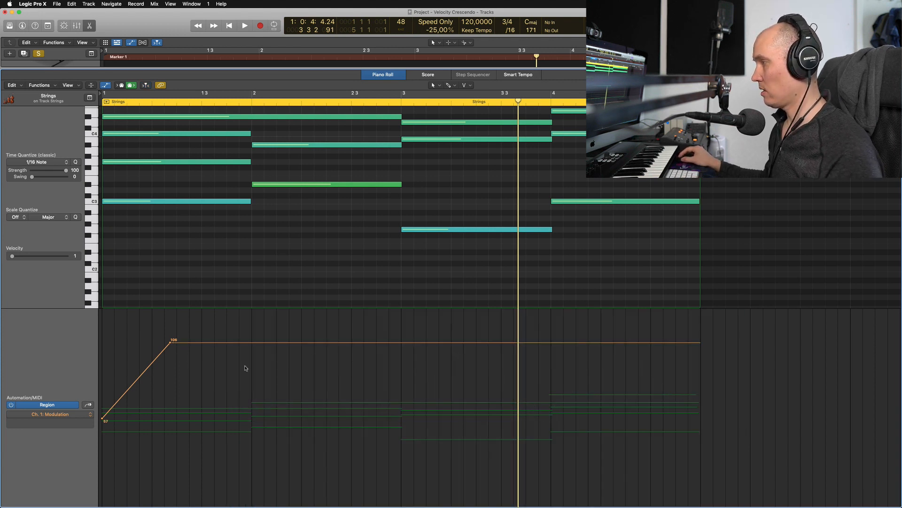
pyautogui.moveTo(170, 342); pyautogui.dragTo(251, 342)
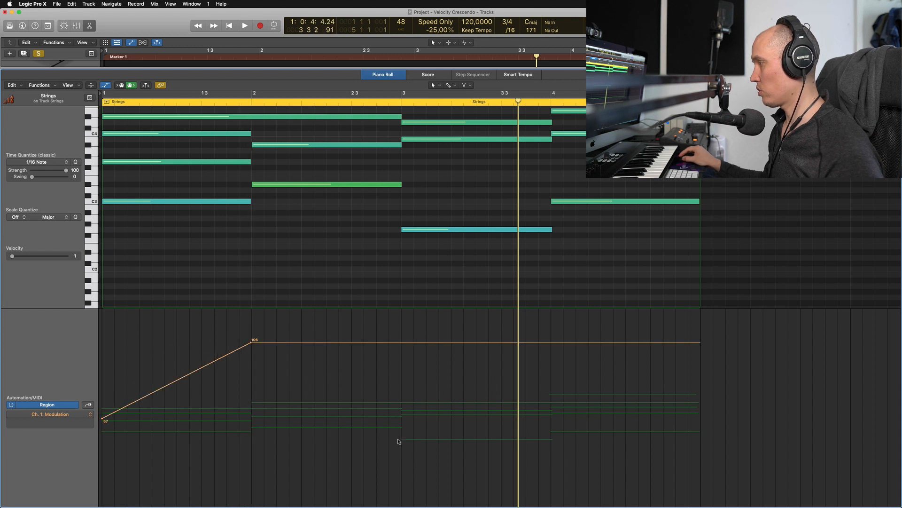
# Step: Add a Modulation point at bar 3 and copy the resulting triangle to start at bar 3
pyautogui.click(399, 424)
pyautogui.moveTo(217, 411); pyautogui.dragTo(217, 410)
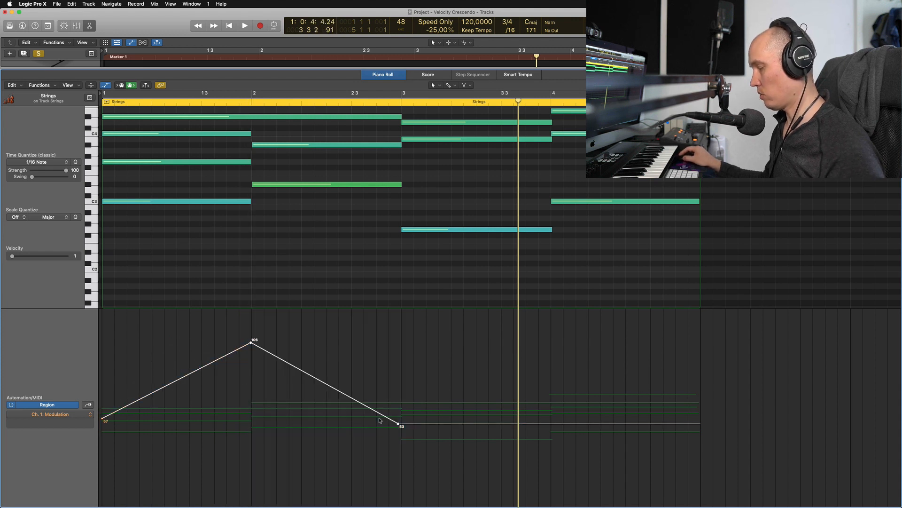
pyautogui.moveTo(398, 425); pyautogui.dragTo(688, 419)
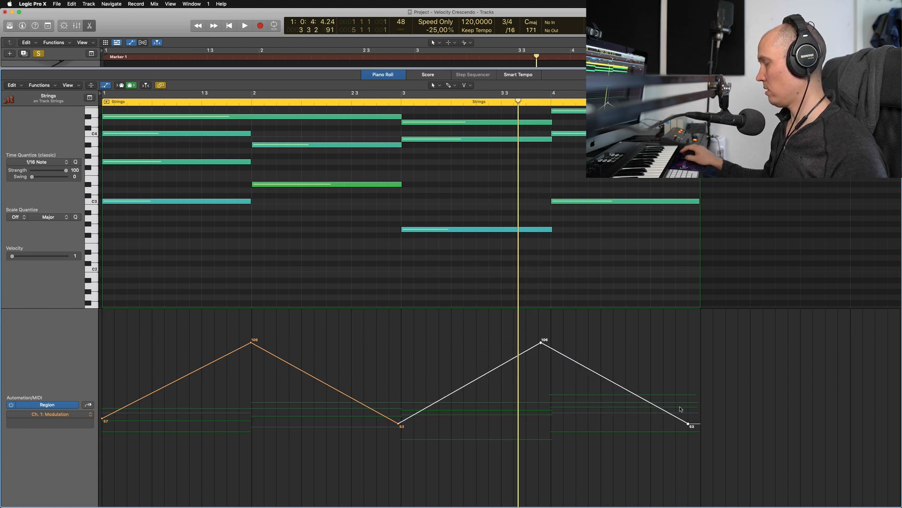
# Step: Select the whole Strings Modulation automation curve and paste it into the Choir region's Modulation lane
pyautogui.press('Return')
pyautogui.press('space')
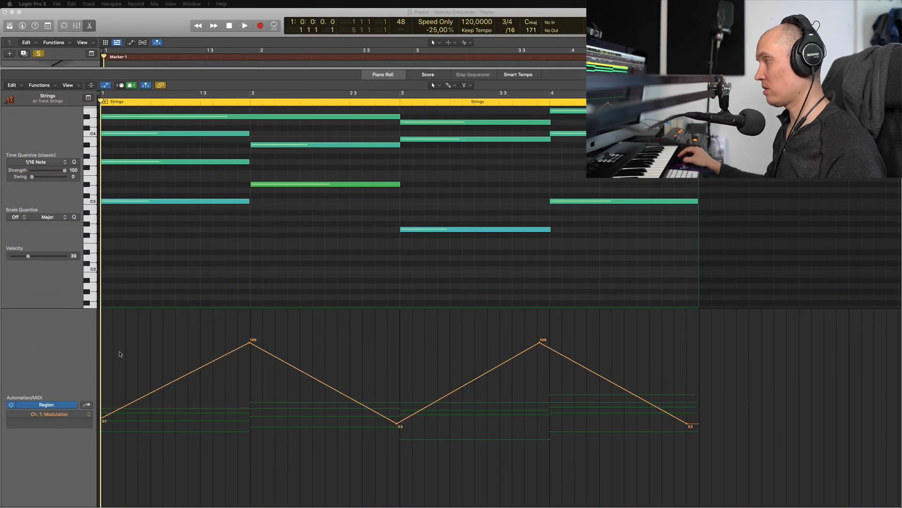
pyautogui.click(250, 345)
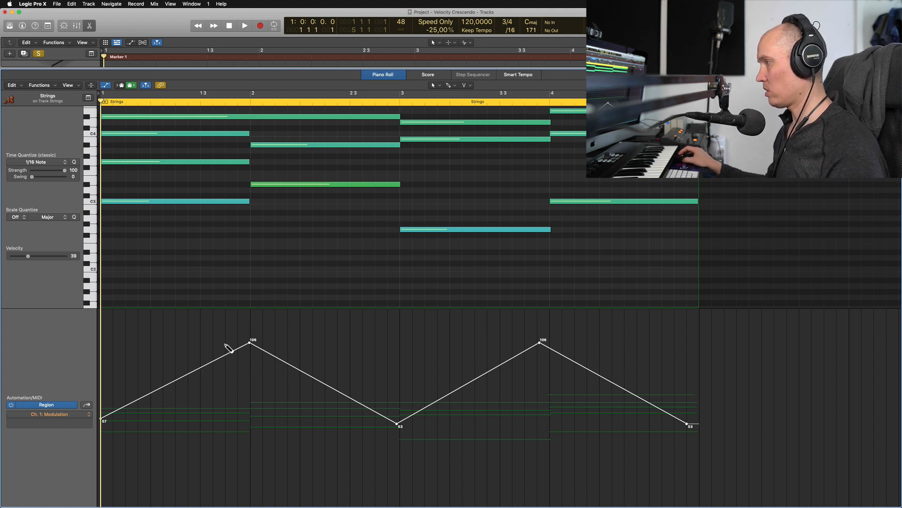
pyautogui.press('e')
pyautogui.click(149, 294)
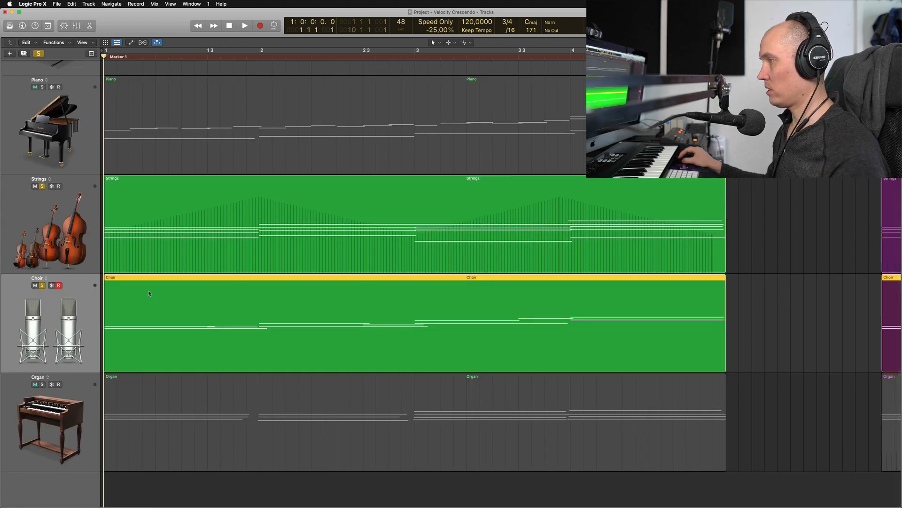
pyautogui.press('e')
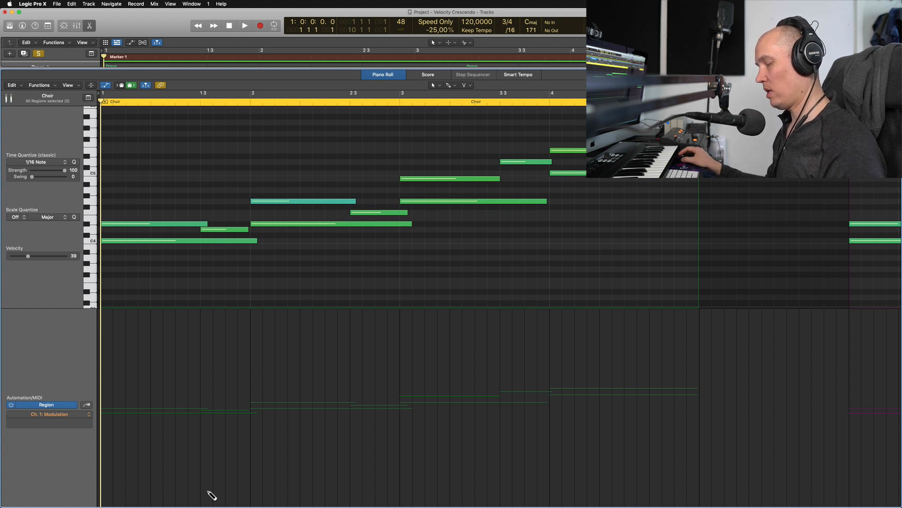
pyautogui.press('space')
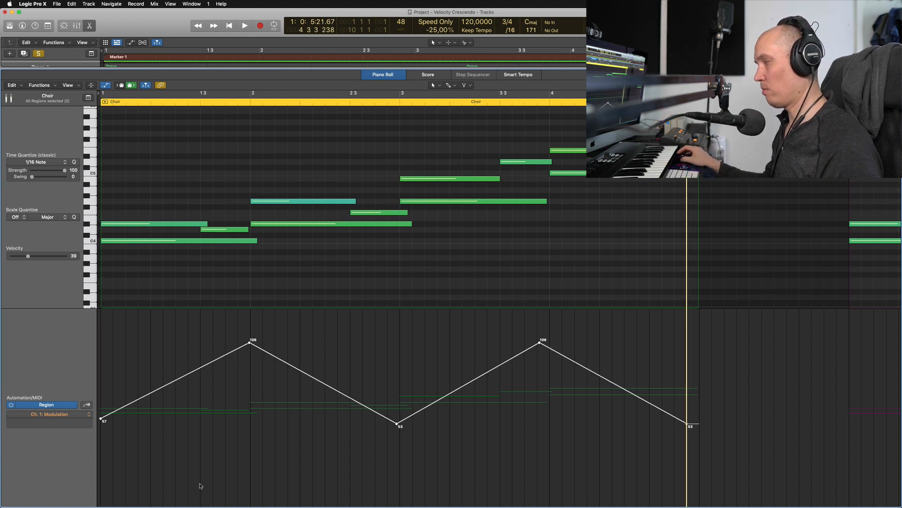
# Step: Close the editor and play the arrangement back from the start to hear Strings and Choir together
pyautogui.press('e')
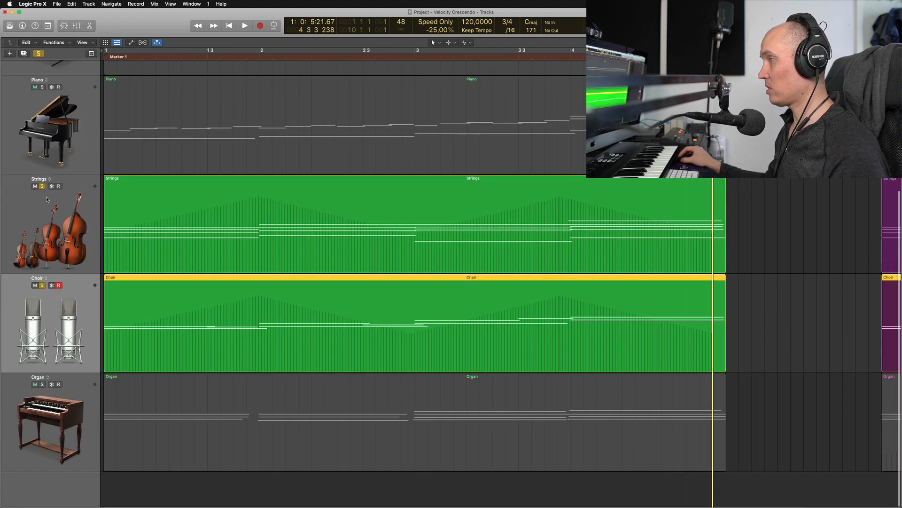
pyautogui.press('Return')
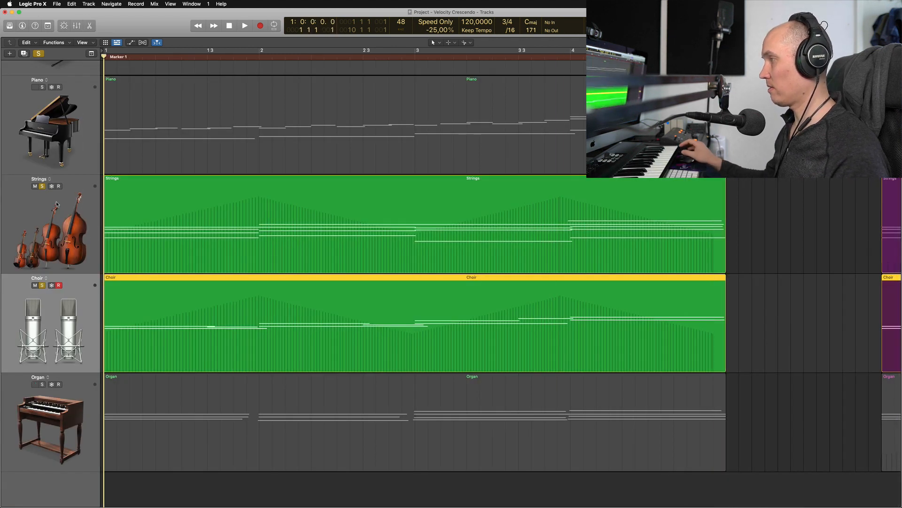
pyautogui.press('space')
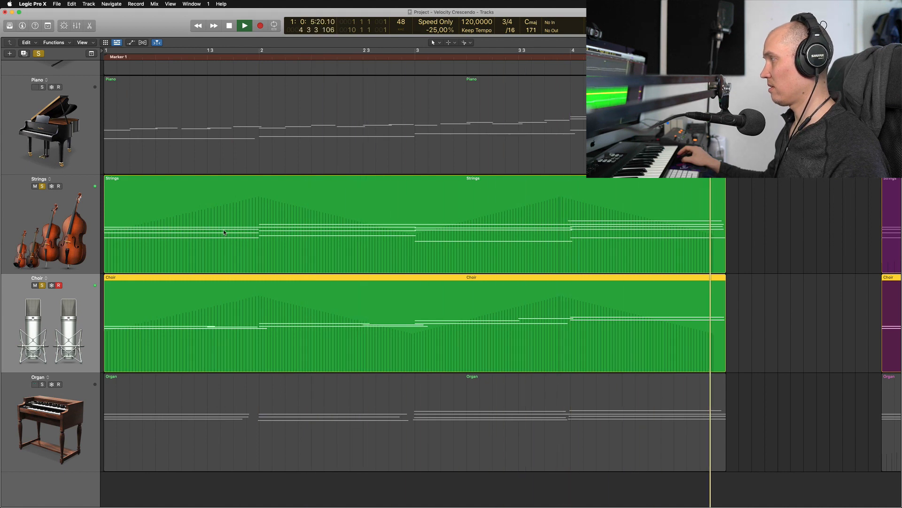
pyautogui.press('space')
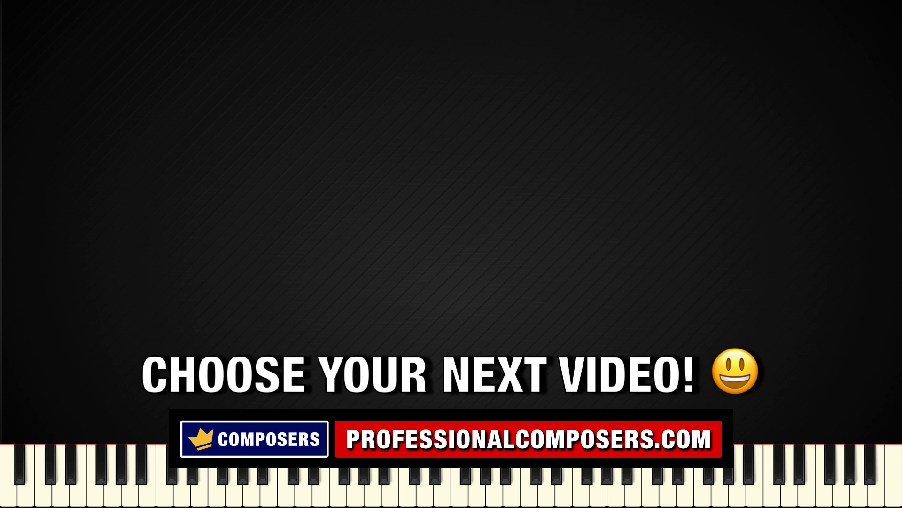